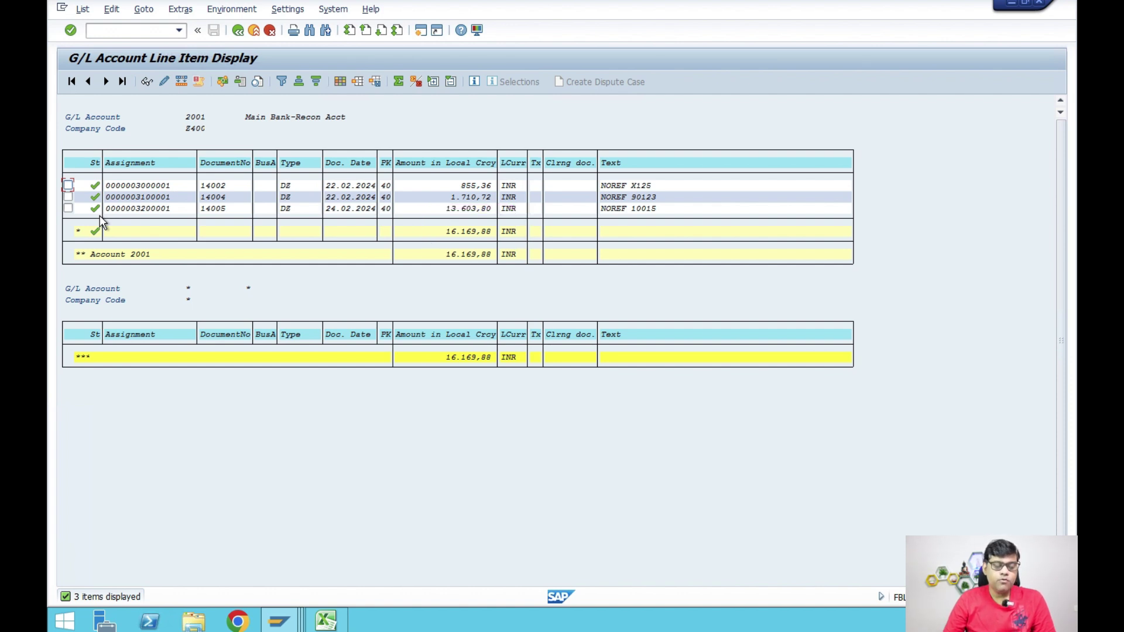
Step: Review customer 26's line items, their ACDOCA entries, and the Excel export of documents 18001 and 18002
left_click(278, 621)
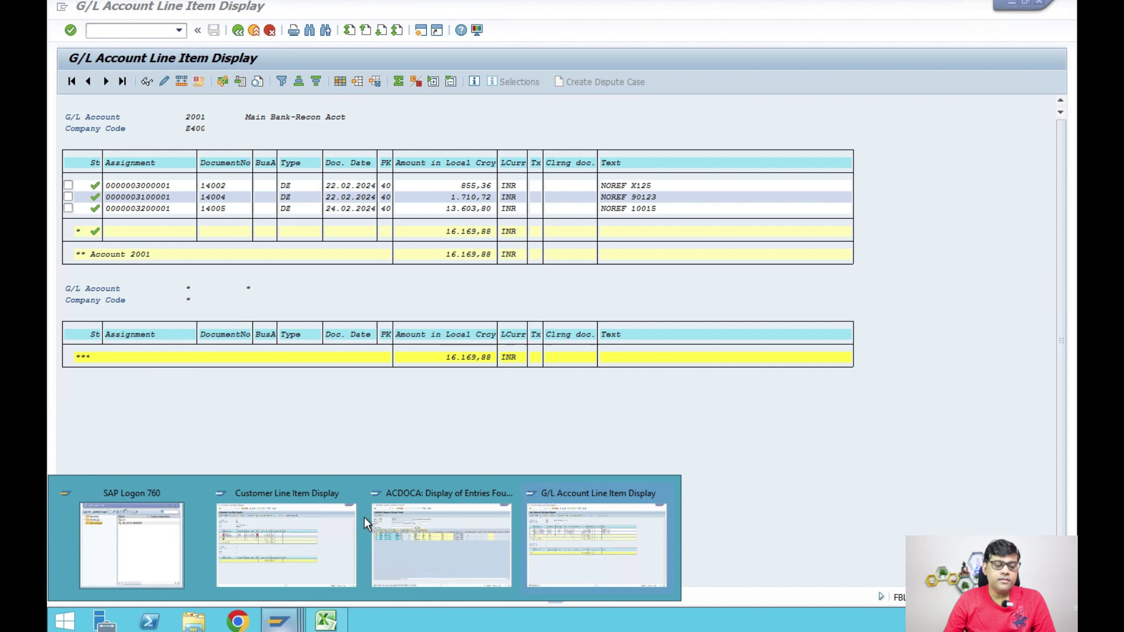
left_click(308, 555)
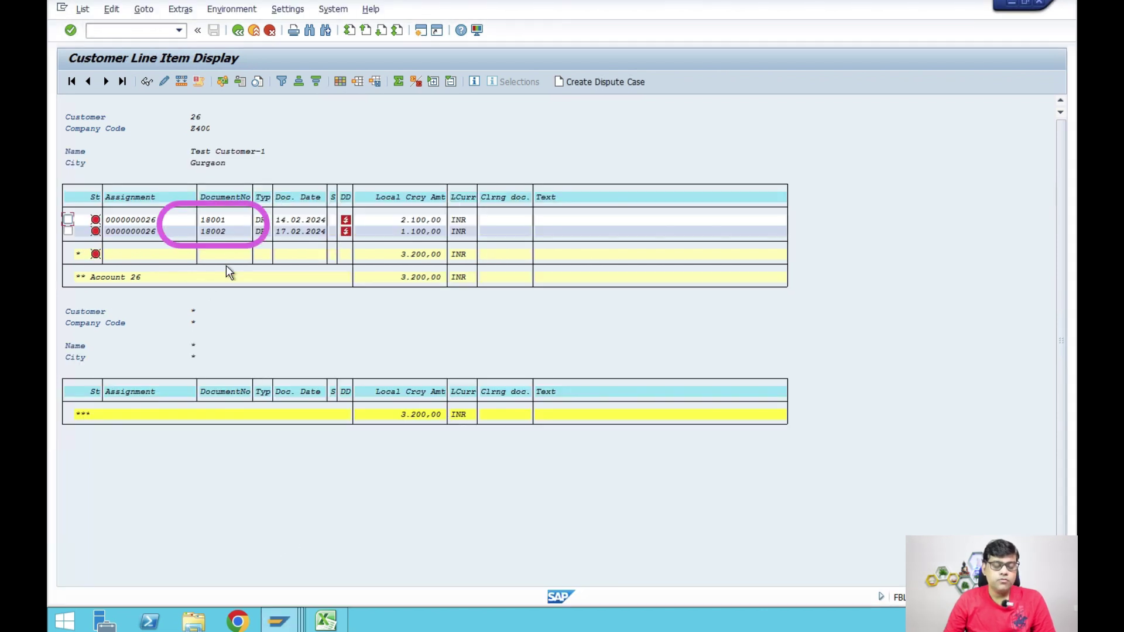
left_click(278, 620)
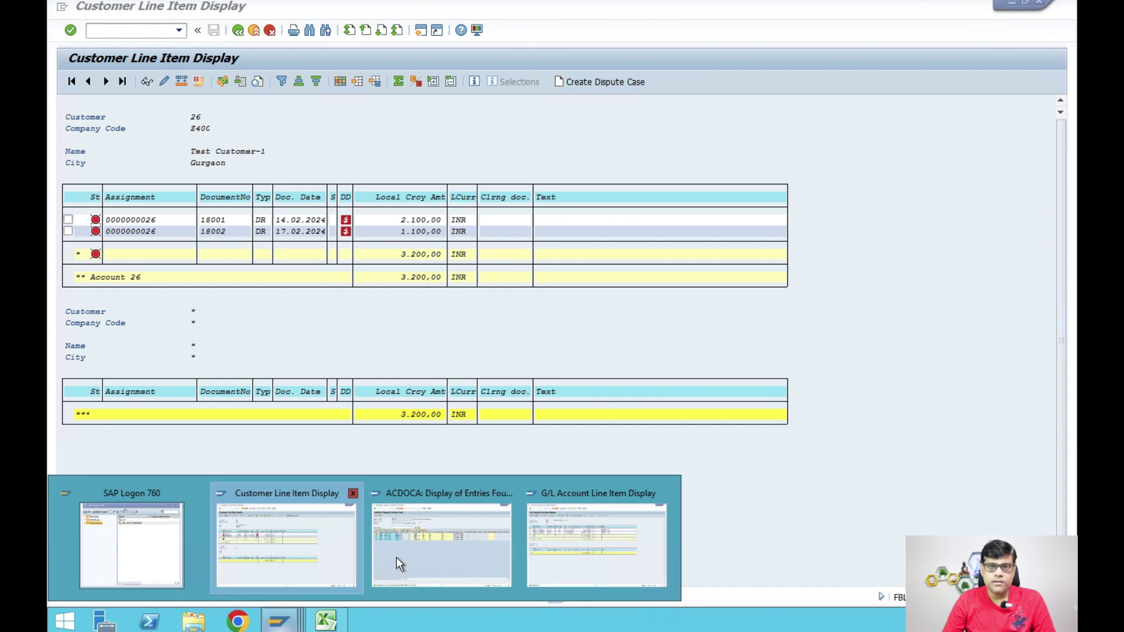
left_click(449, 560)
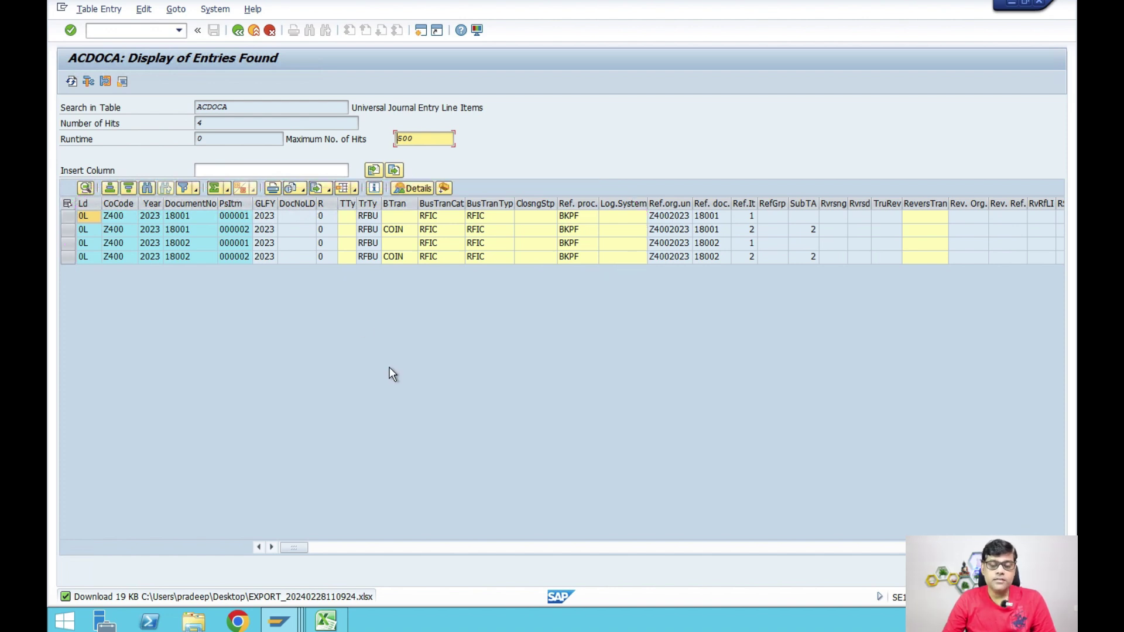
left_click(324, 620)
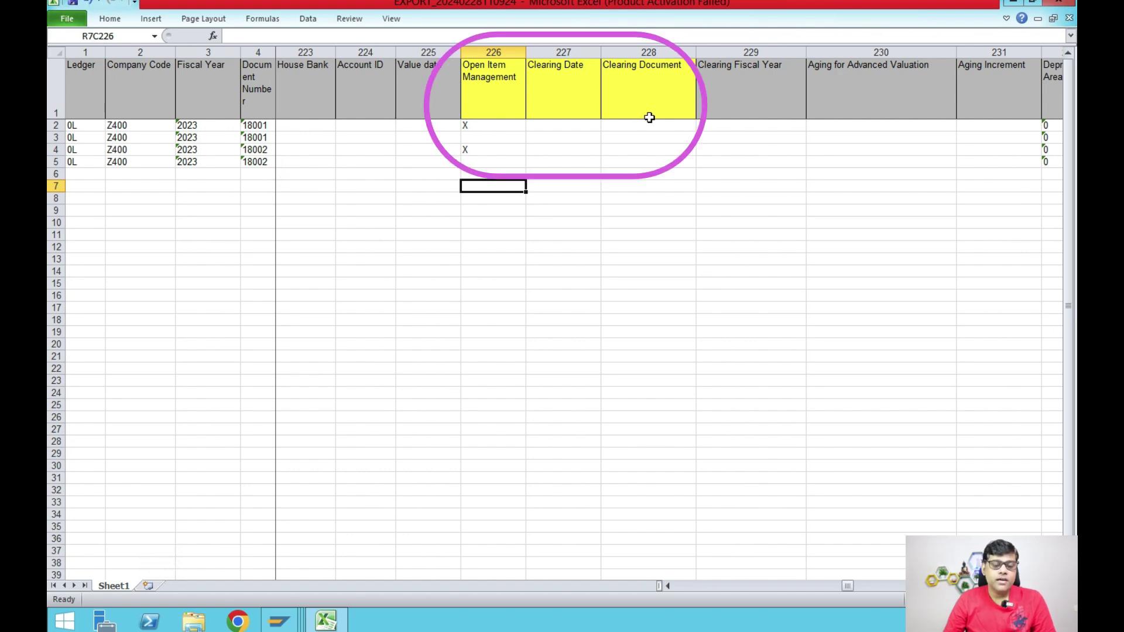
left_click(499, 126)
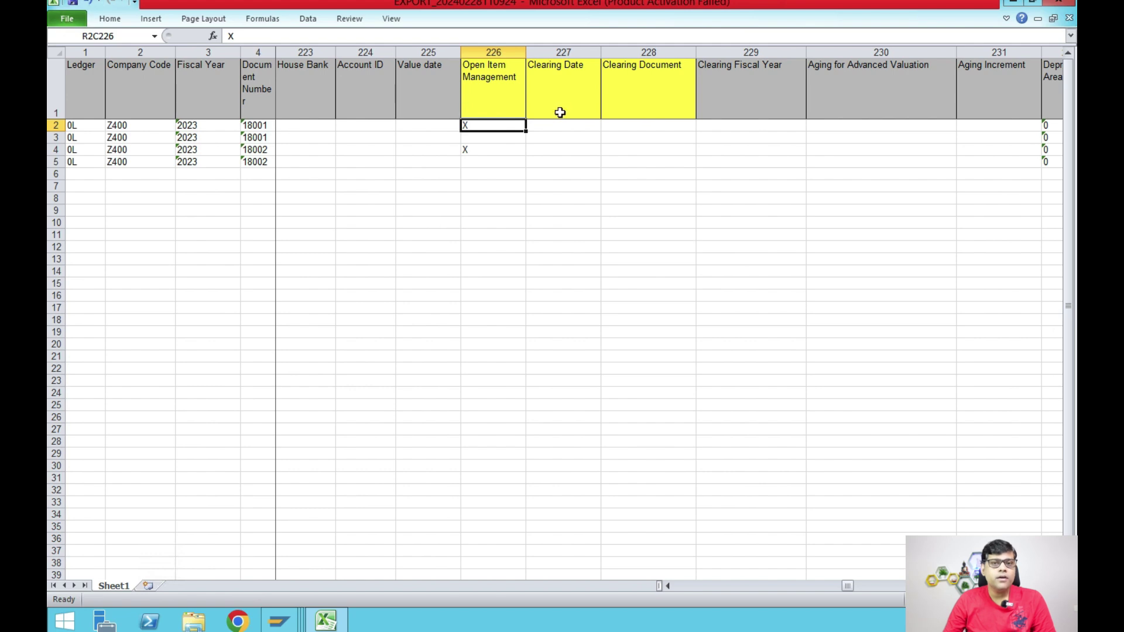
left_click_drag(557, 124, 661, 125)
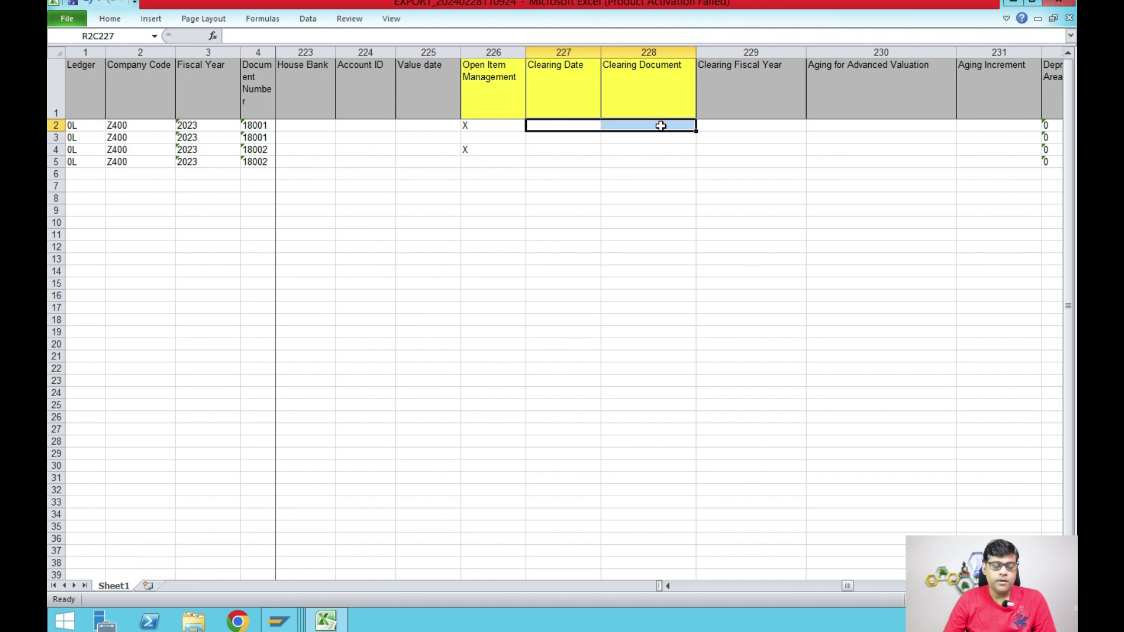
left_click(283, 619)
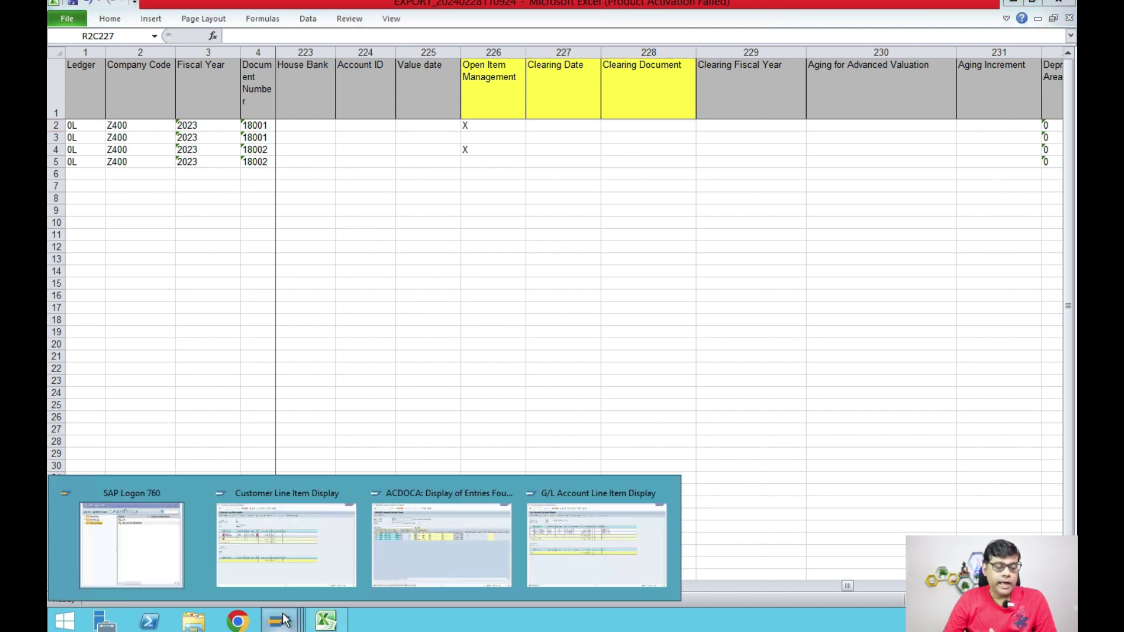
Step: Return to customer 26's line item list showing open items 18001 and 18002 totalling 3,200.00 INR
left_click(321, 533)
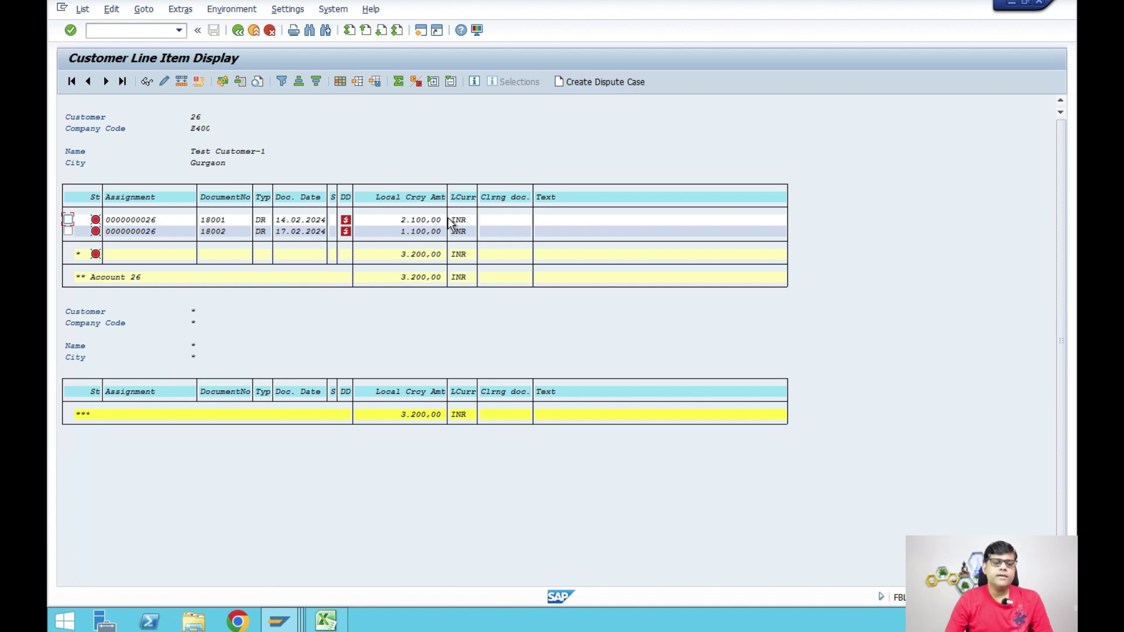
Step: Start a new SAP session and go back to G/L account 2001's line item display
left_click(421, 31)
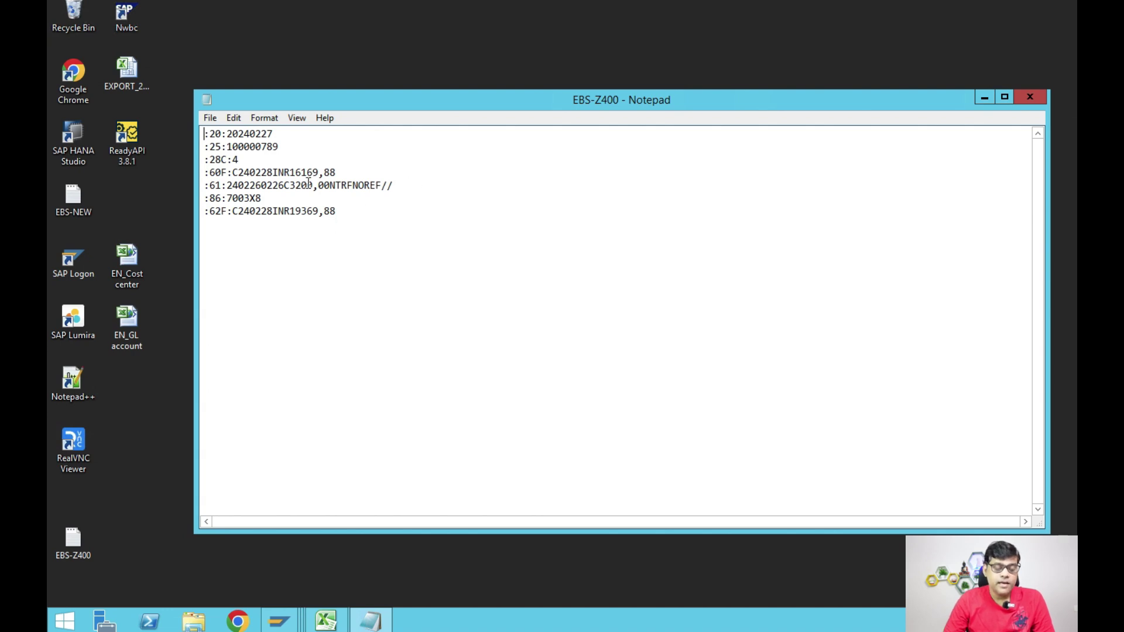
mouse_move(279, 619)
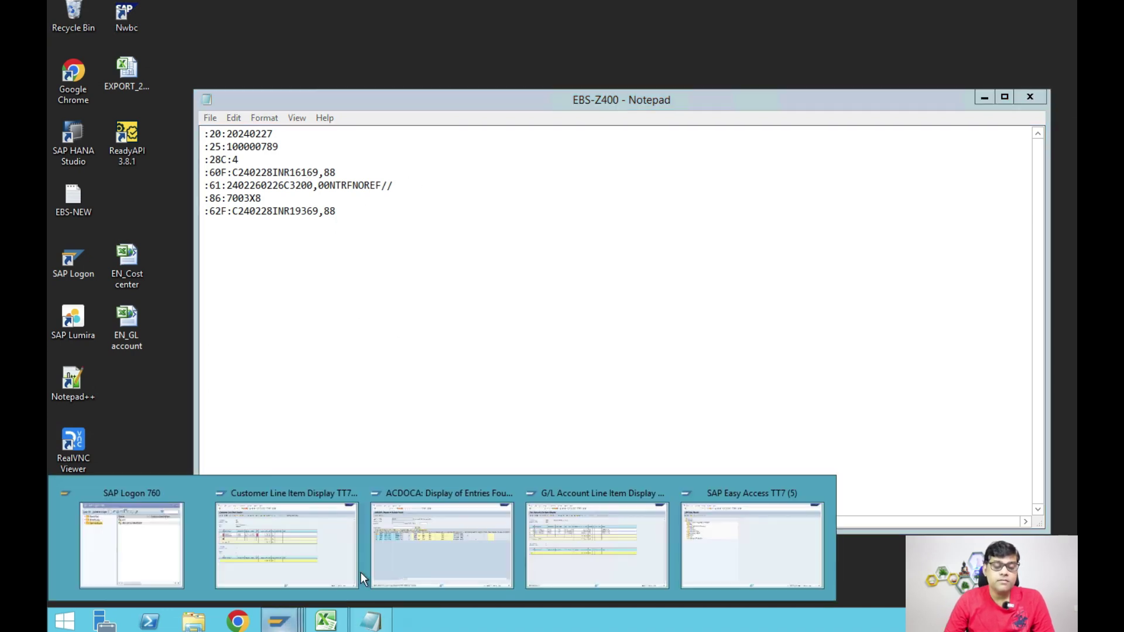
left_click(596, 553)
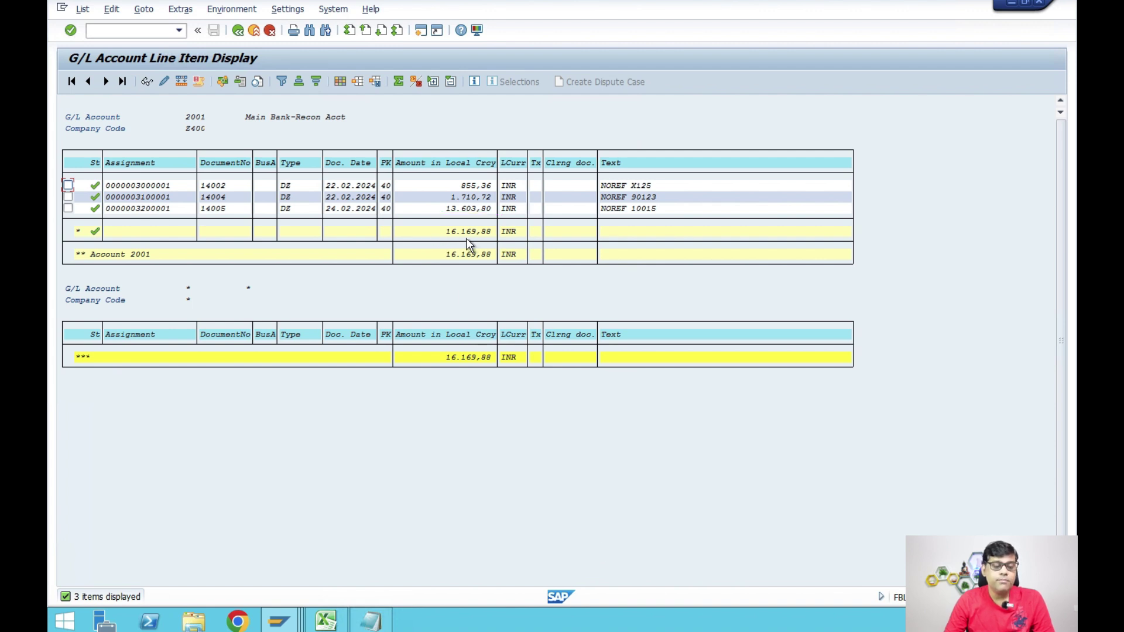
Step: Place the EBS-Z400 statement beside account 2001's list to compare 16169,88, then view customer 26's items
left_click(372, 621)
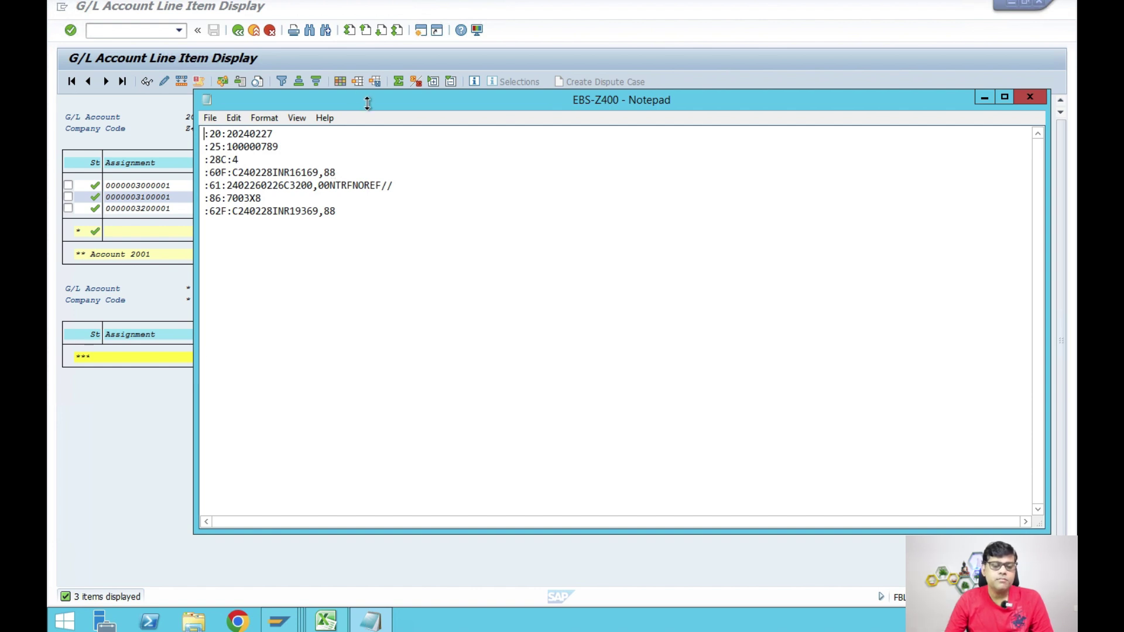
left_click_drag(408, 115, 651, 126)
left_click_drag(496, 182, 229, 280)
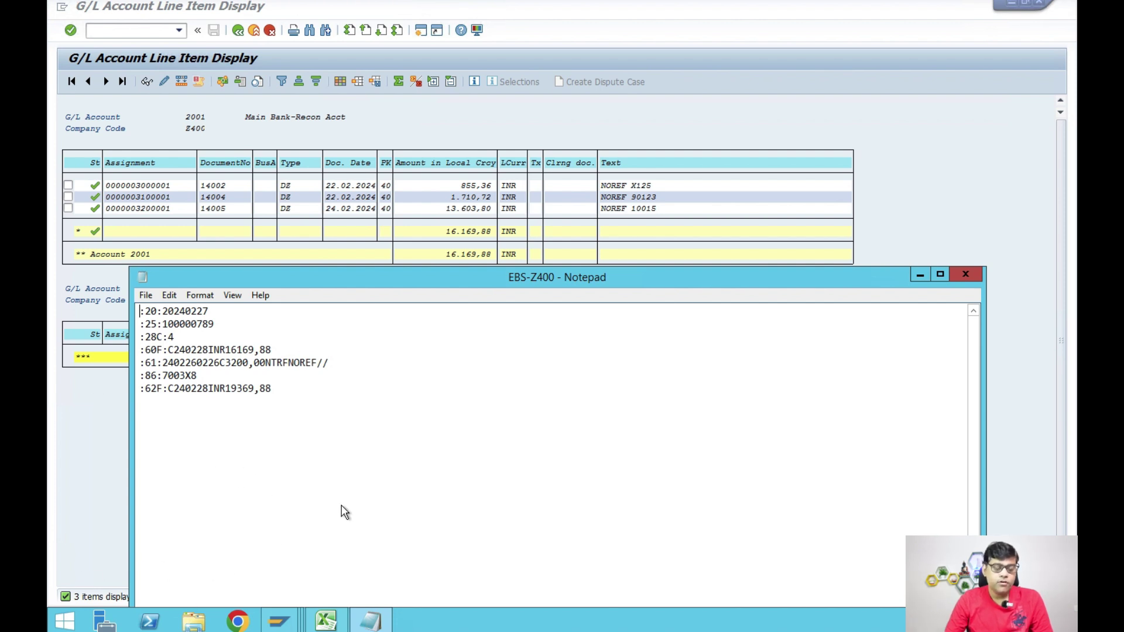
left_click(294, 561)
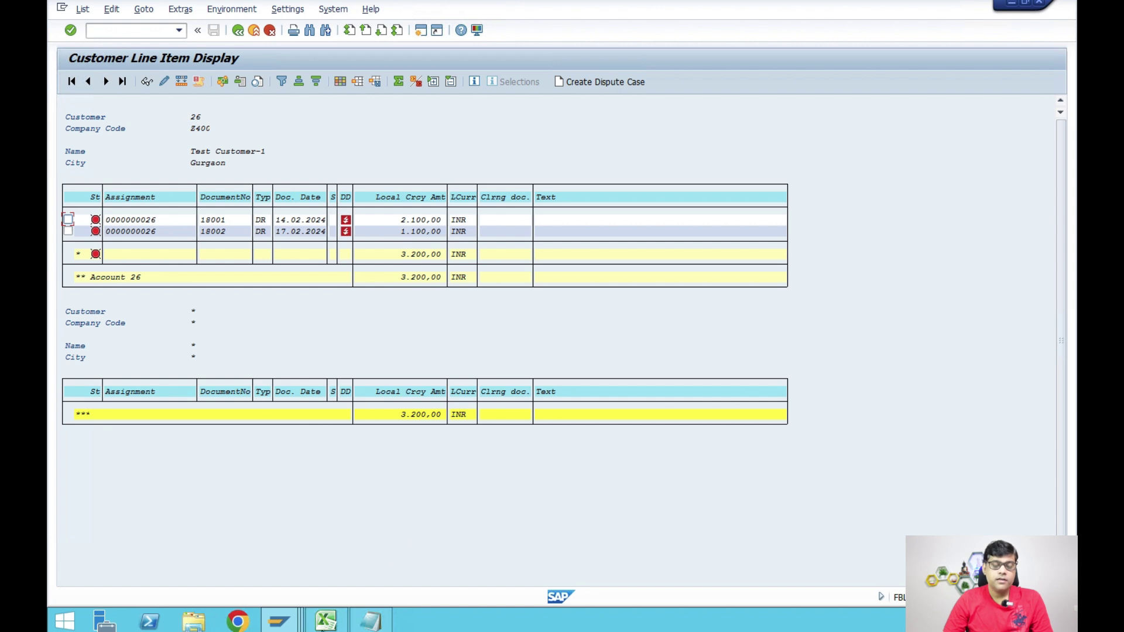
left_click(280, 622)
Step: In the new session, start FF_5 and load selection variant Z001
left_click(735, 557)
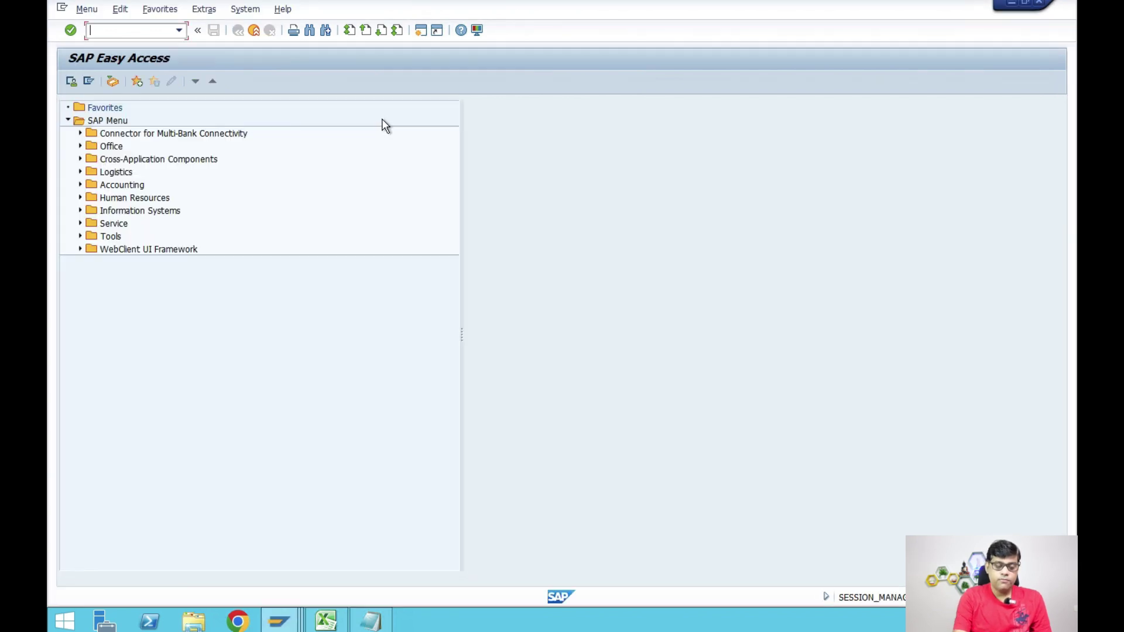
type("ff_5")
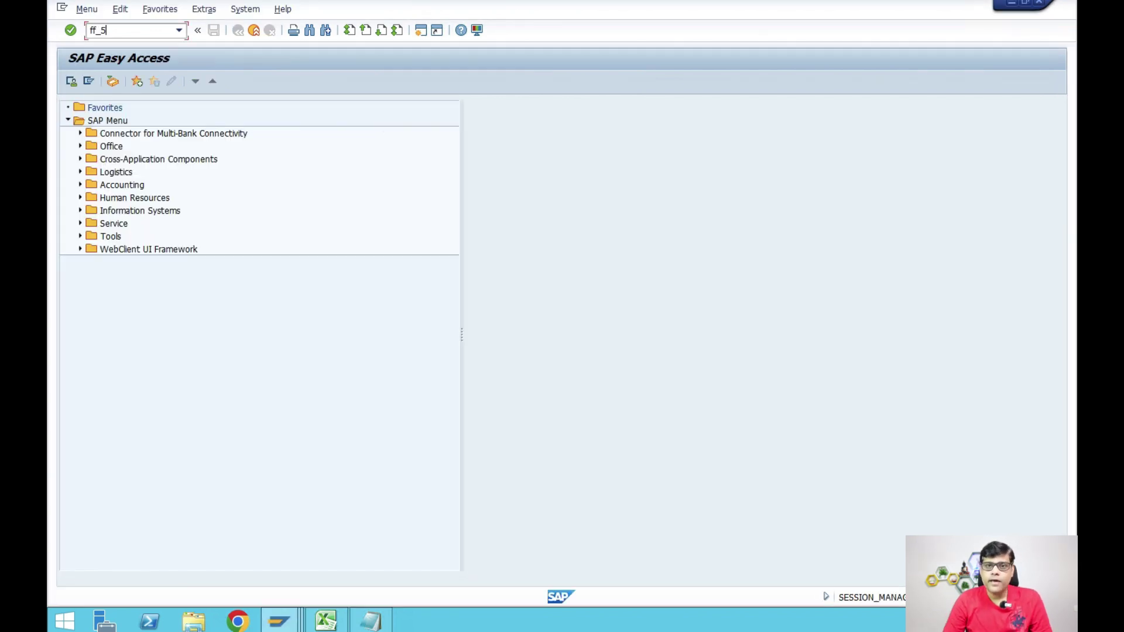
key("Return")
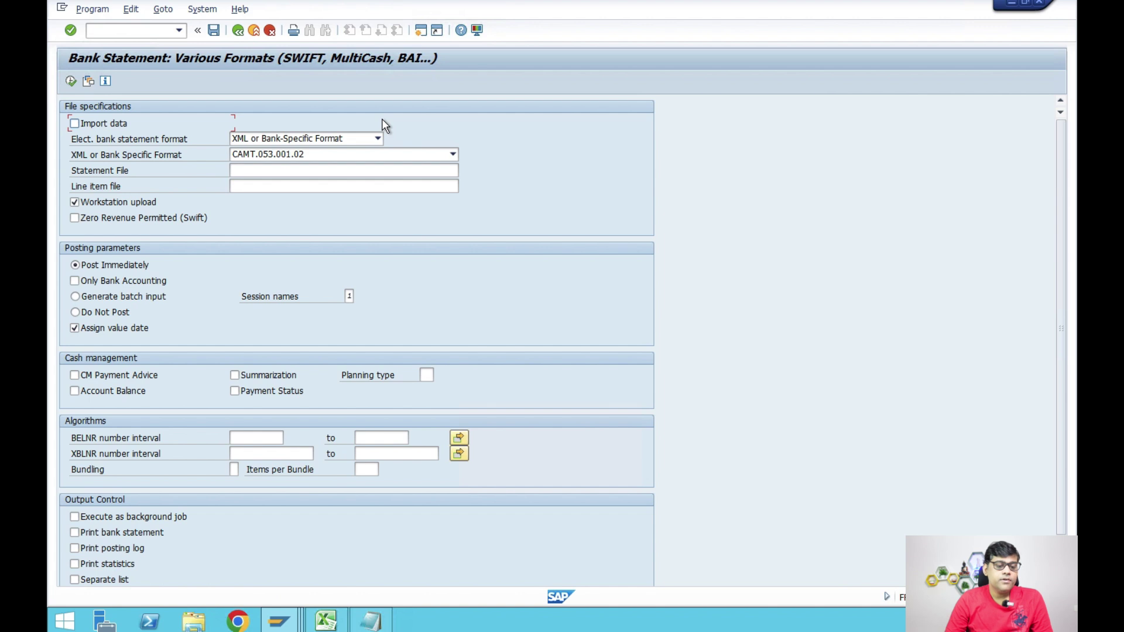
left_click(69, 82)
left_click(299, 361)
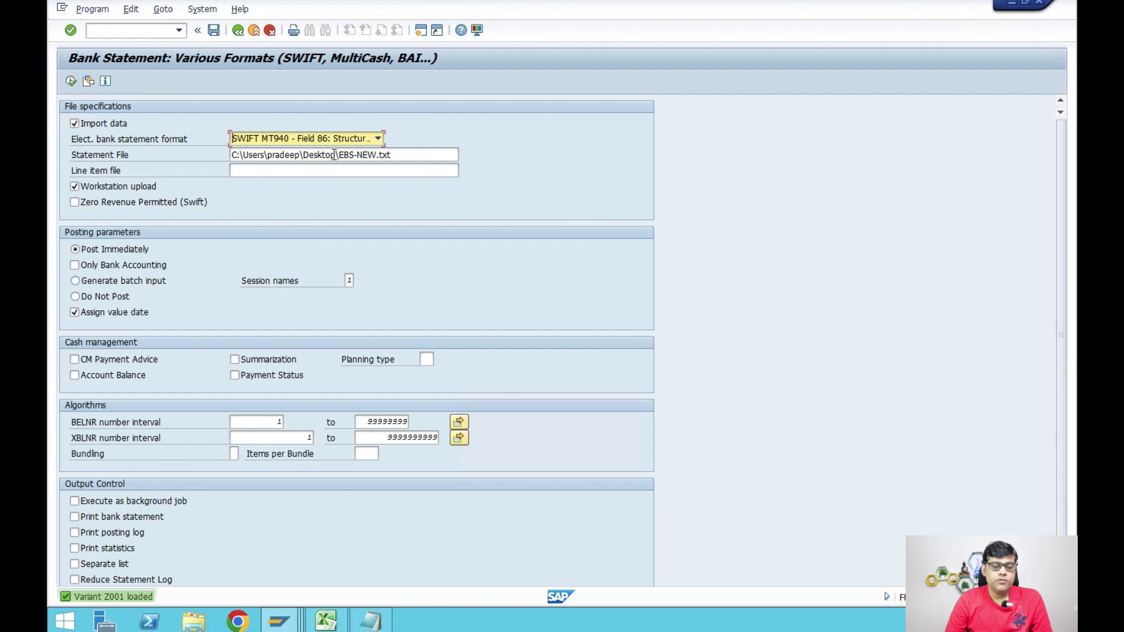
Step: Set EBS-Z400.txt as the statement file and execute the import and posting
left_click(424, 156)
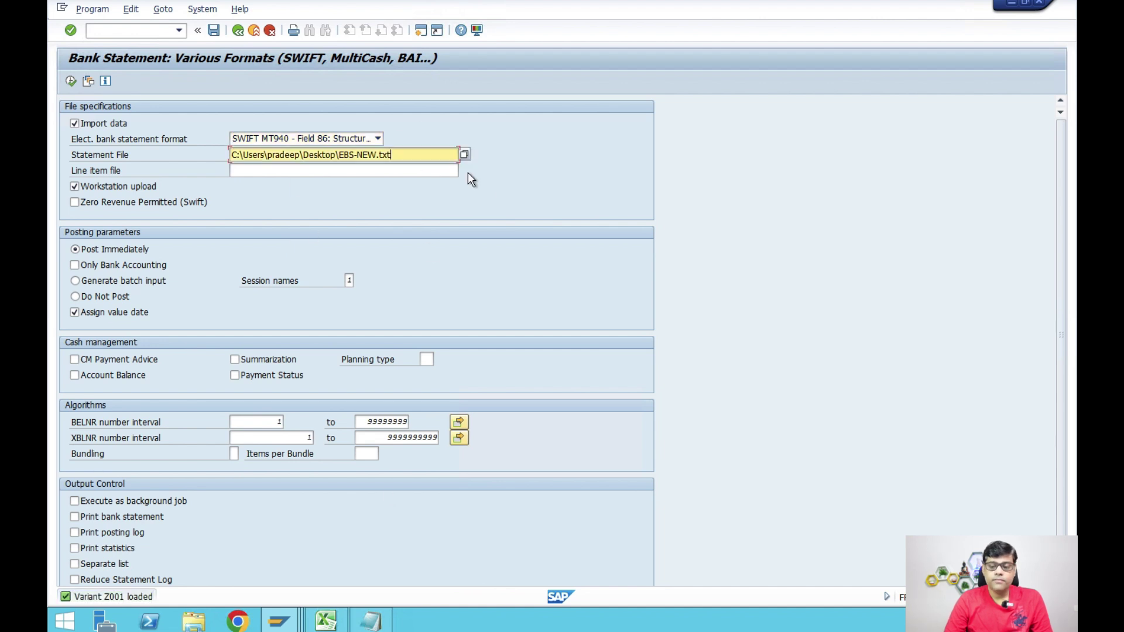
left_click(370, 620)
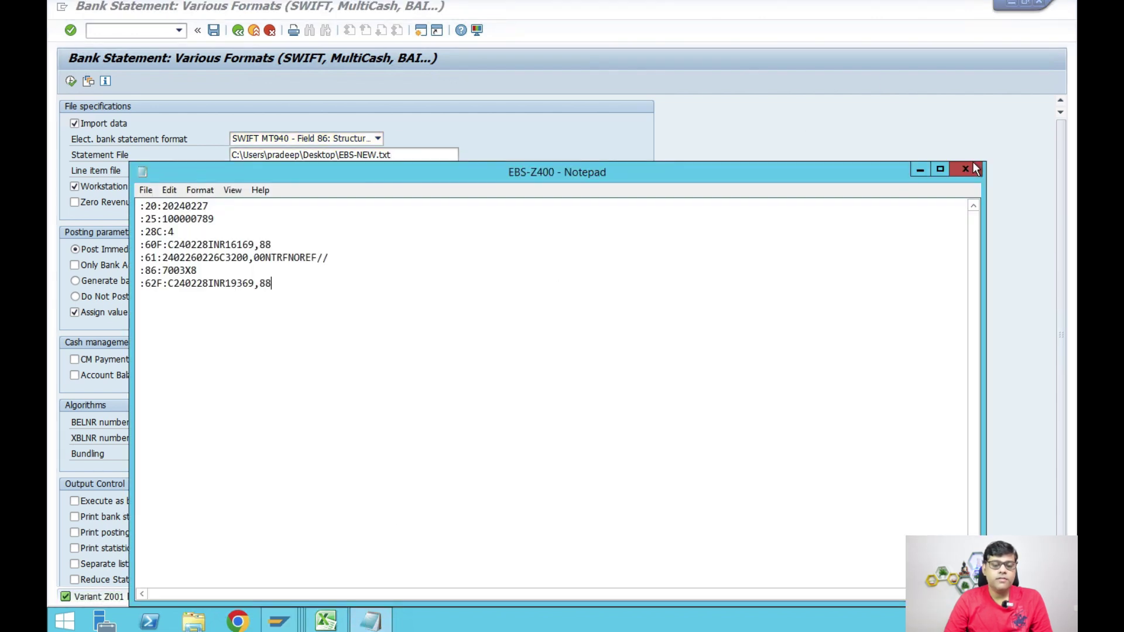
left_click(974, 169)
left_click(464, 154)
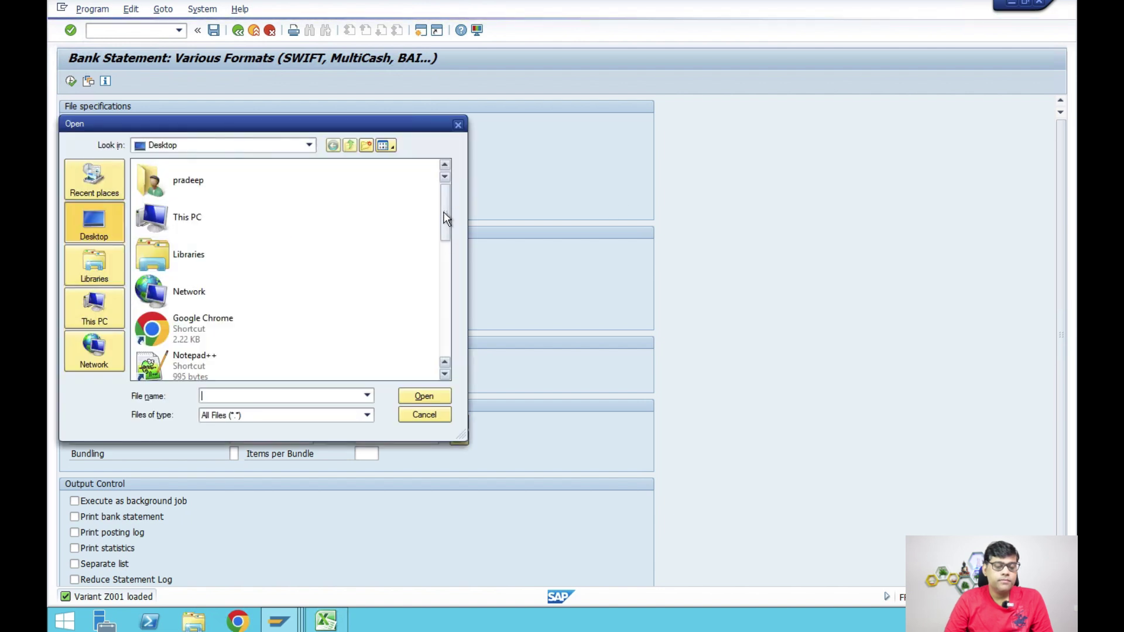
scroll(440, 237, "down", 5)
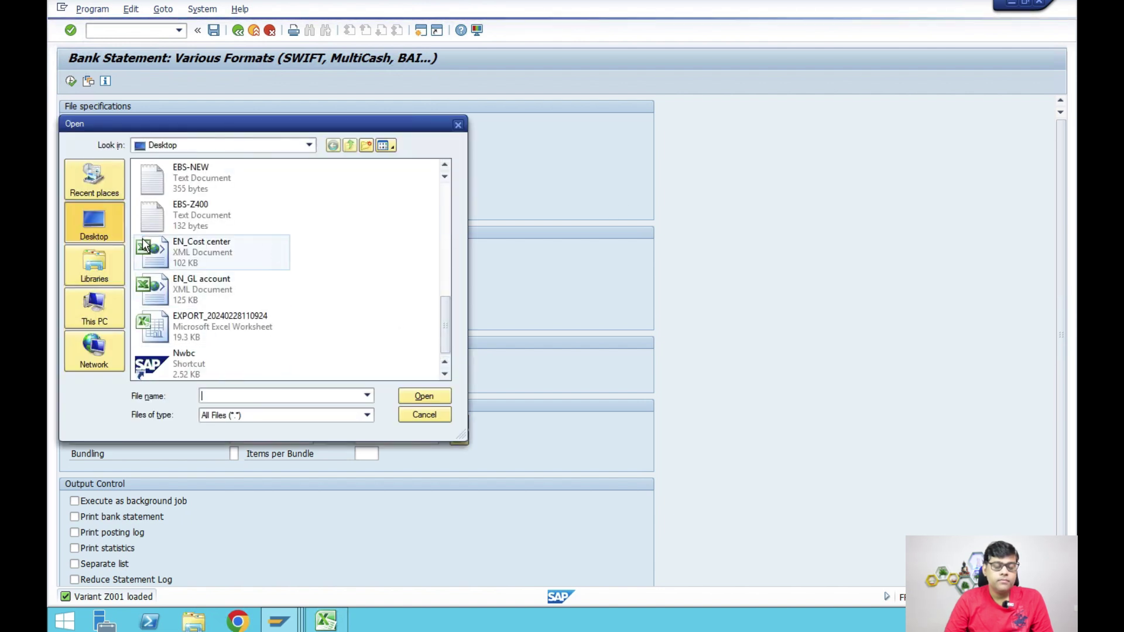
left_click(196, 212)
left_click(413, 396)
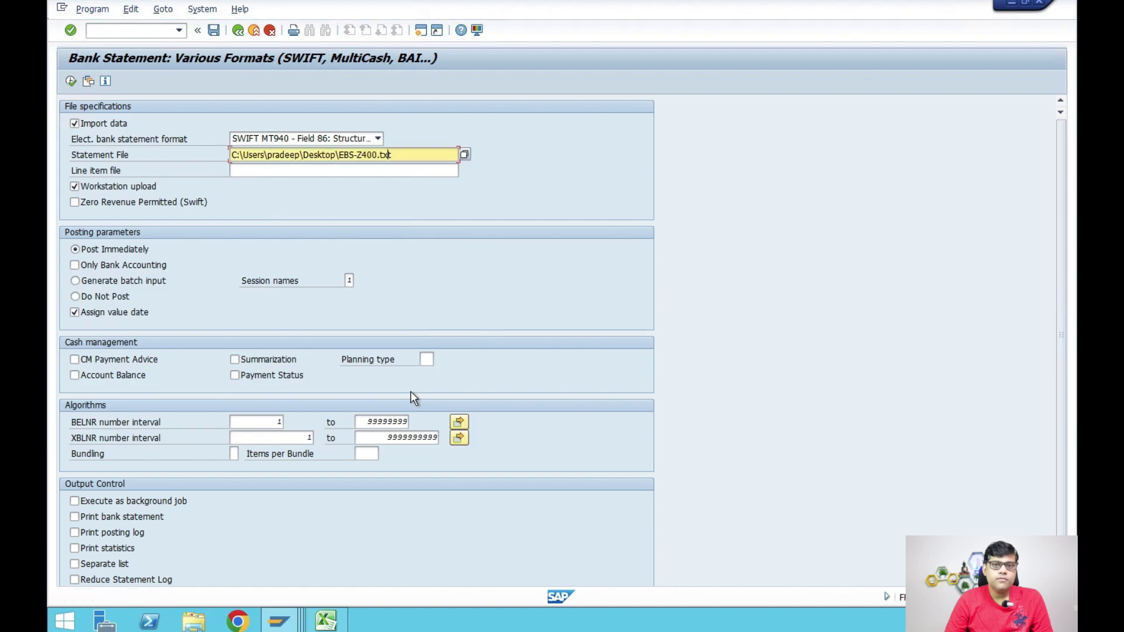
left_click(72, 82)
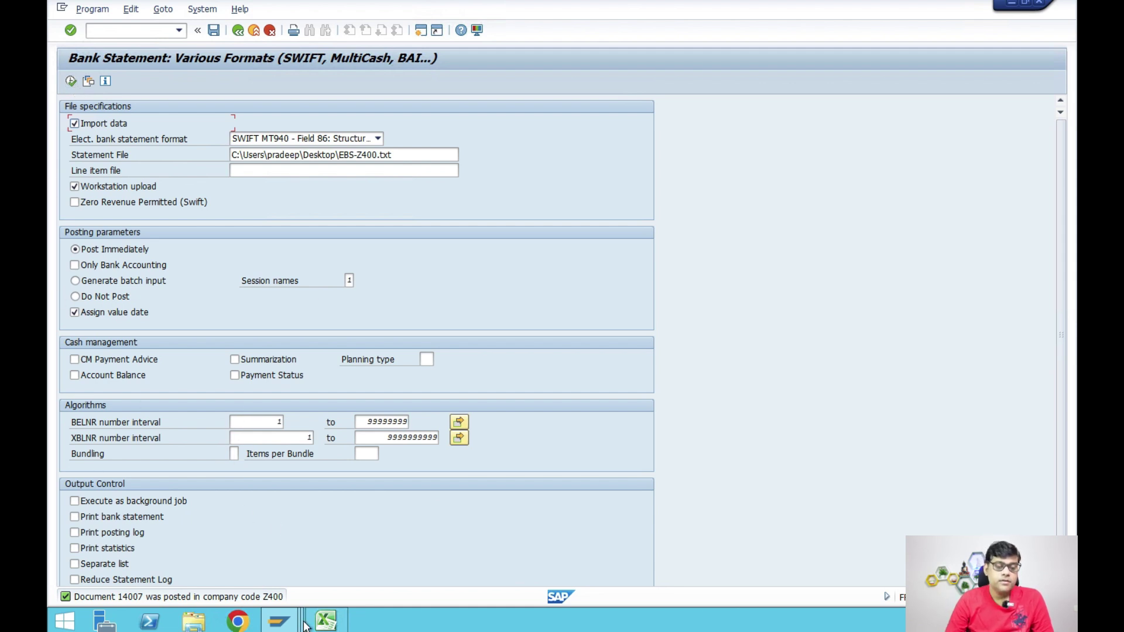
Step: Refresh and re-run customer 26's line items to confirm clearing by 14007, then return to account 2001's list
mouse_move(279, 620)
left_click(279, 542)
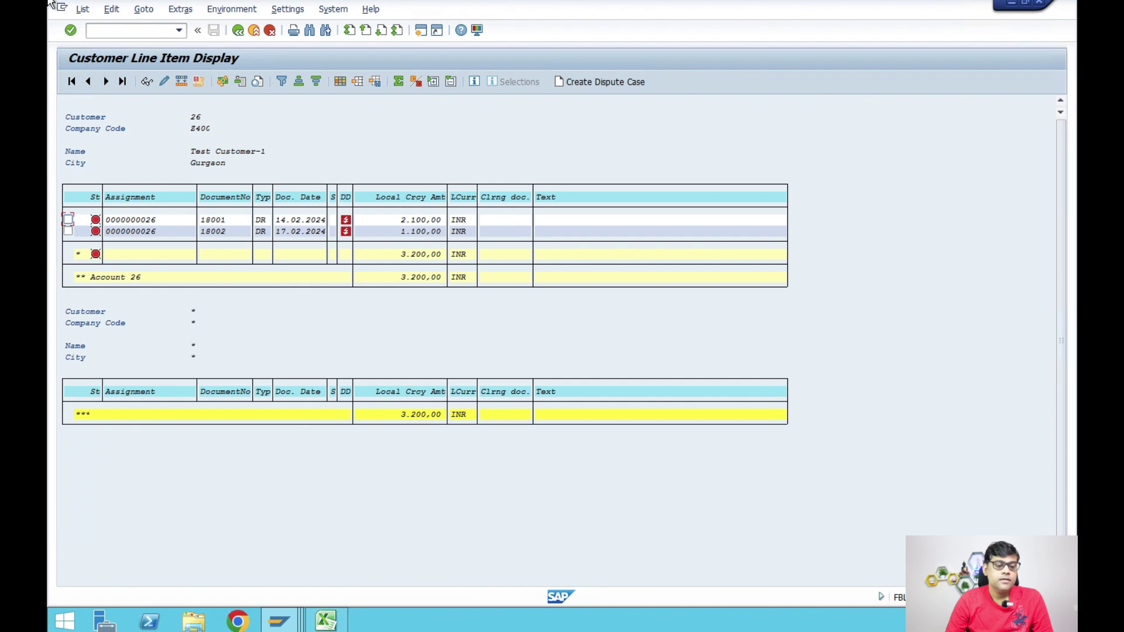
left_click(83, 10)
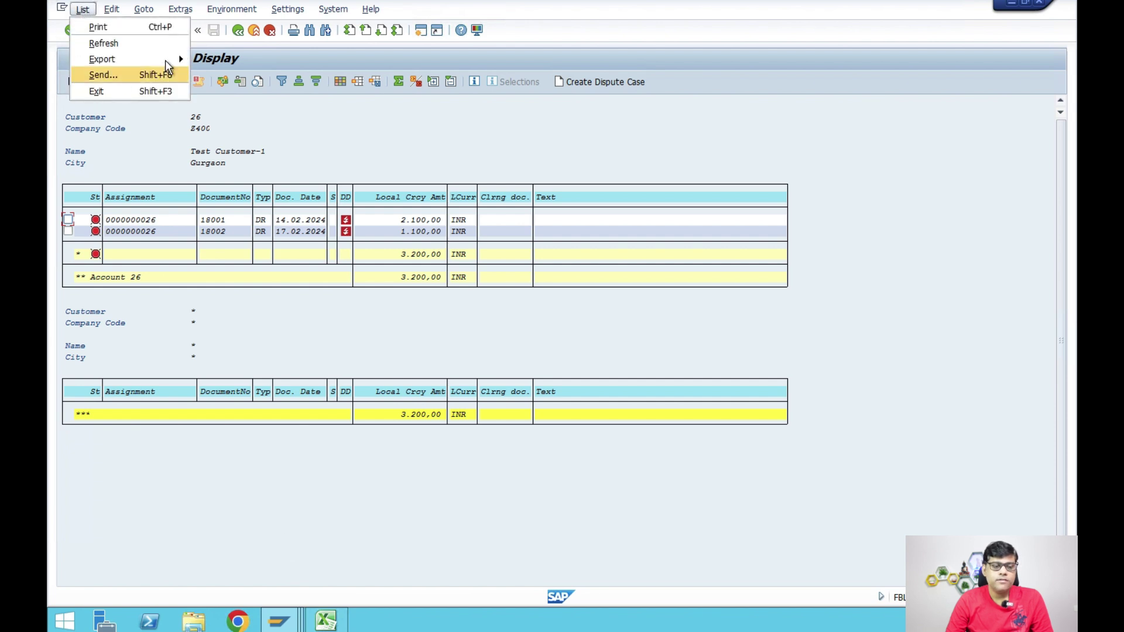
left_click(121, 44)
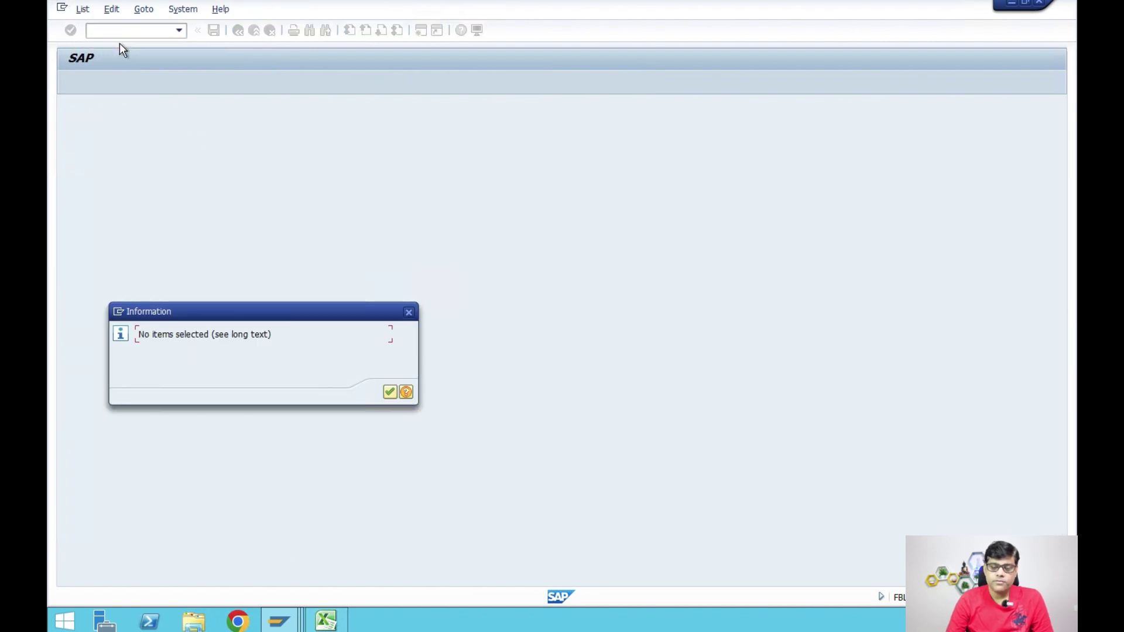
key("Return")
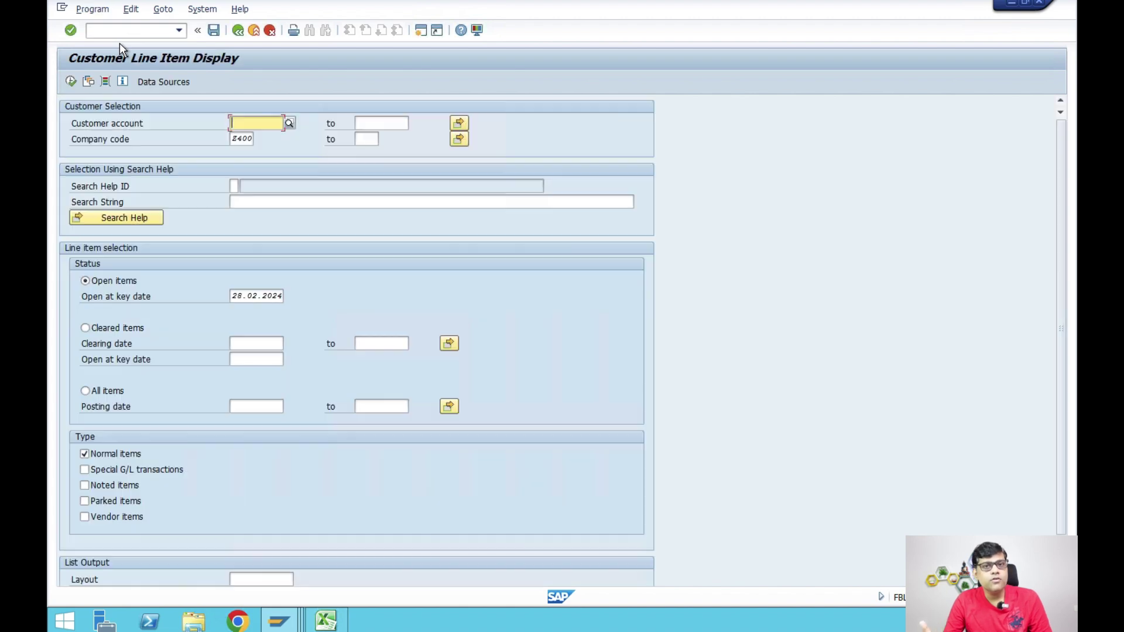
left_click(71, 80)
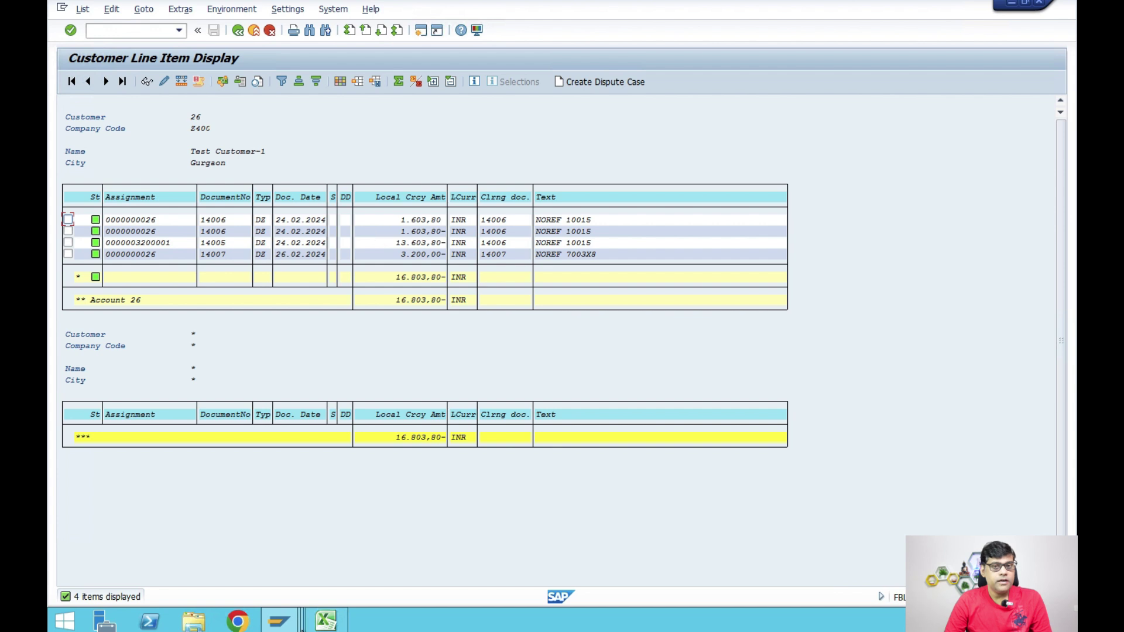
mouse_move(280, 621)
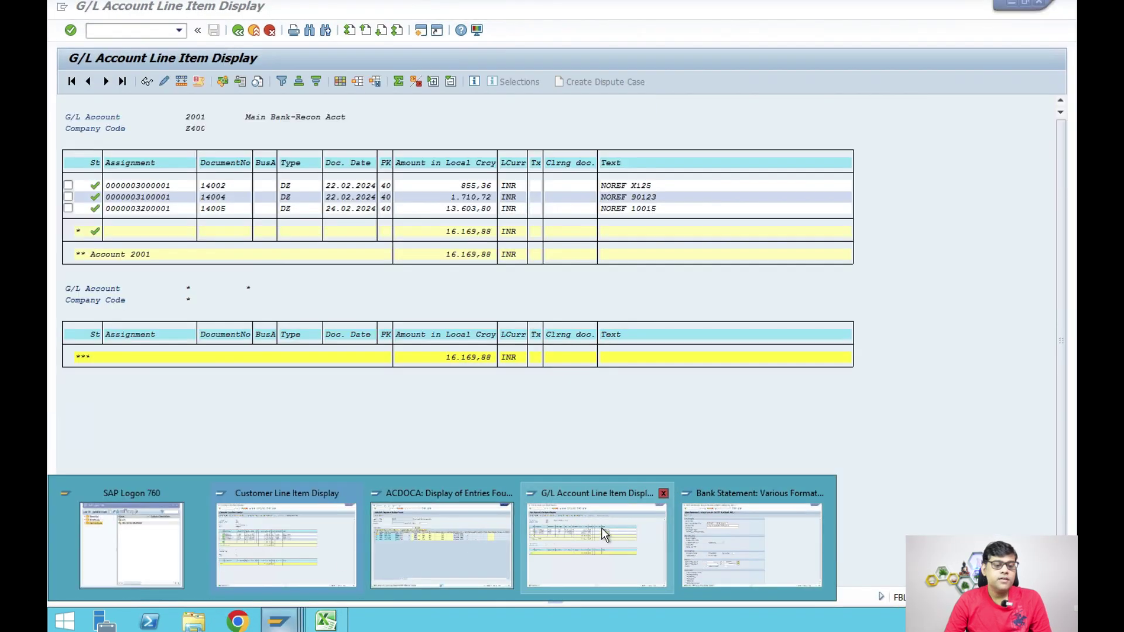
left_click(606, 536)
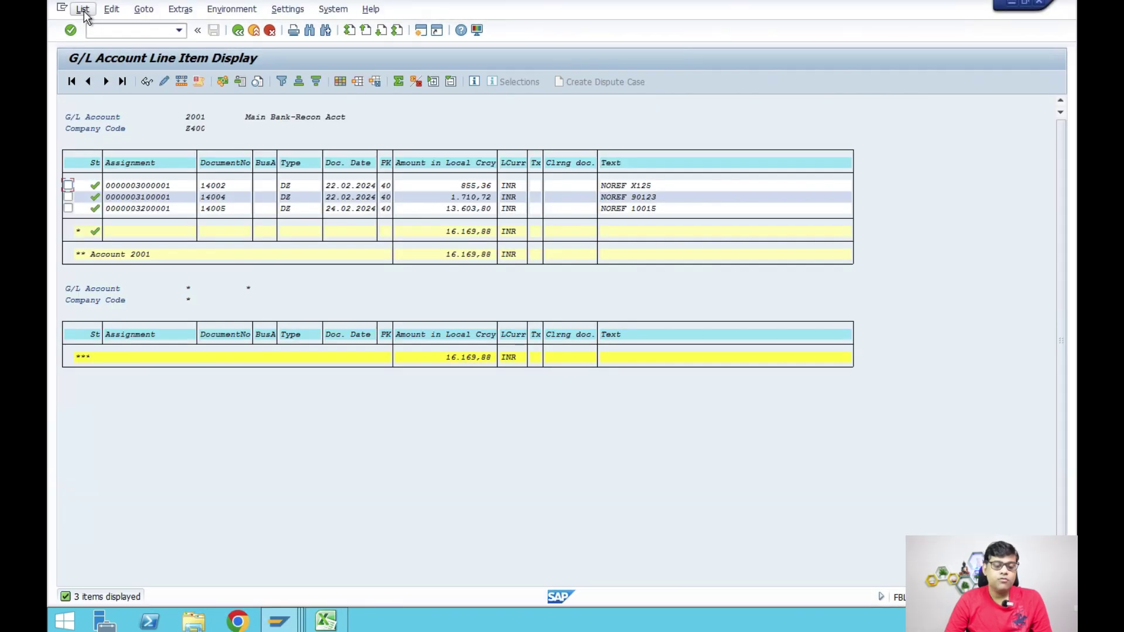
Step: Refresh account 2001's items, verify posting 14007 of 3.200,00 and total 19.369,88, then open customer 26's cleared items
left_click(82, 9)
left_click(113, 45)
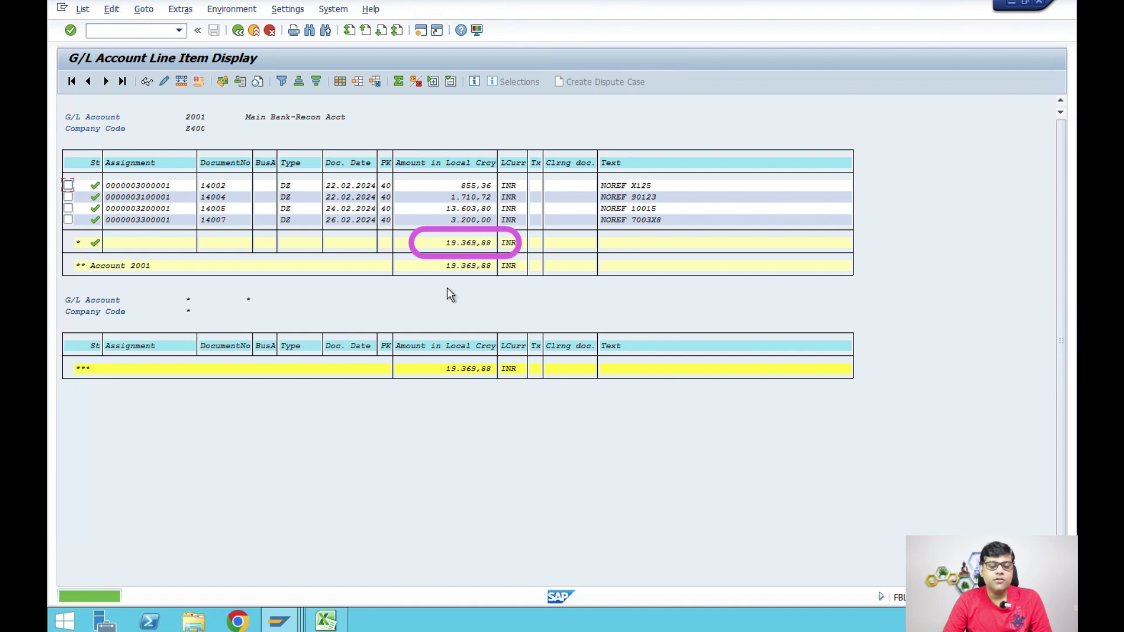
left_click(463, 243)
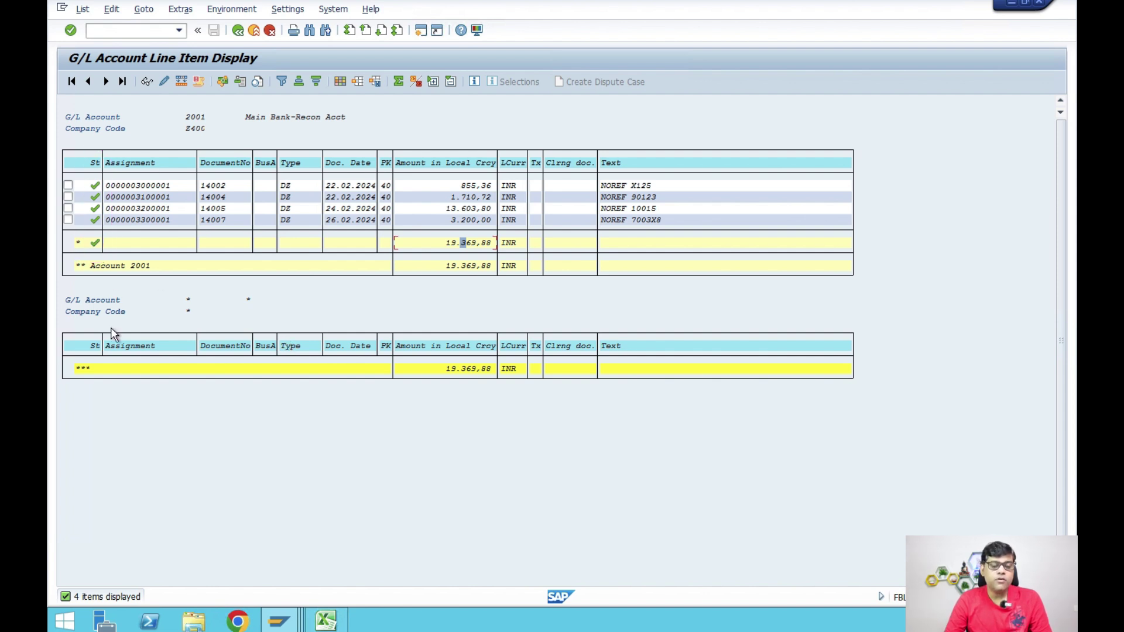
left_click(461, 221)
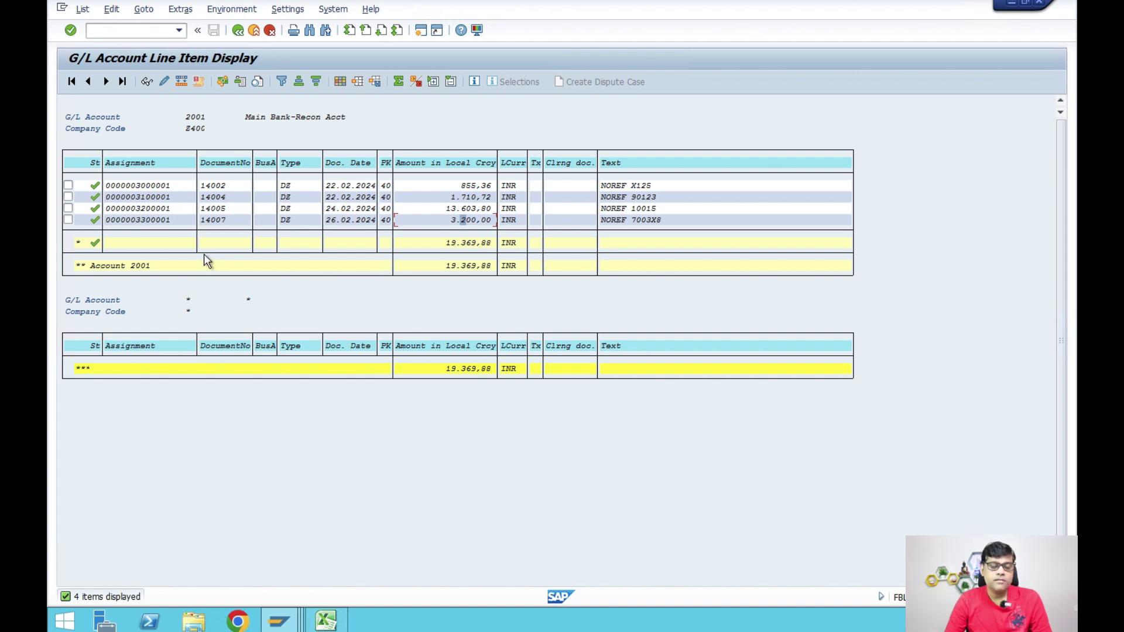
double_click(453, 242)
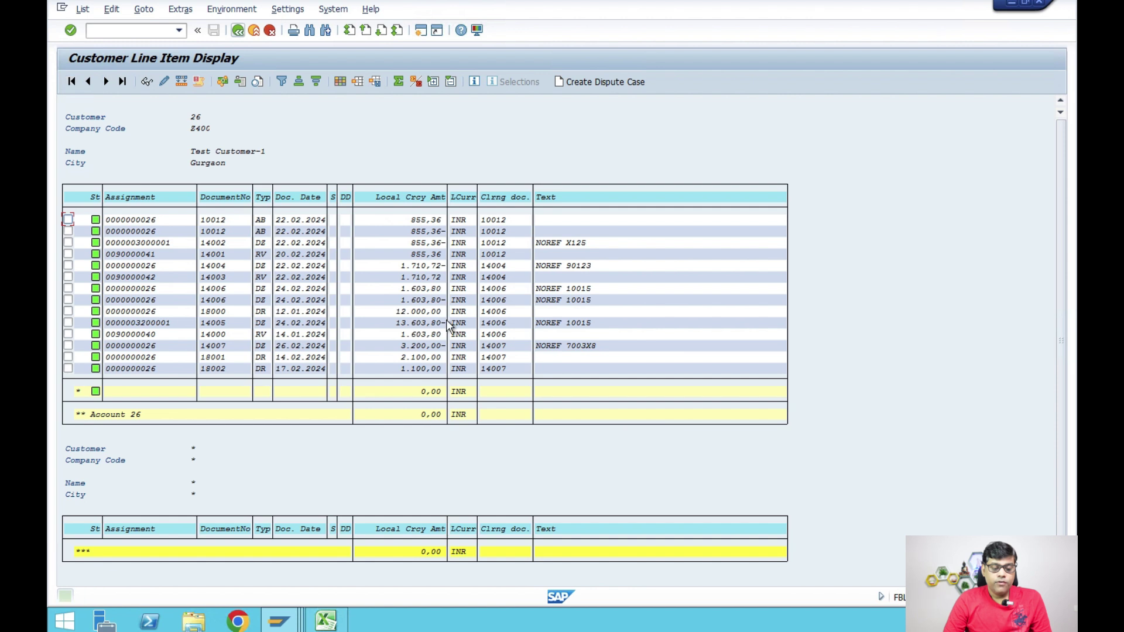
left_click(417, 357)
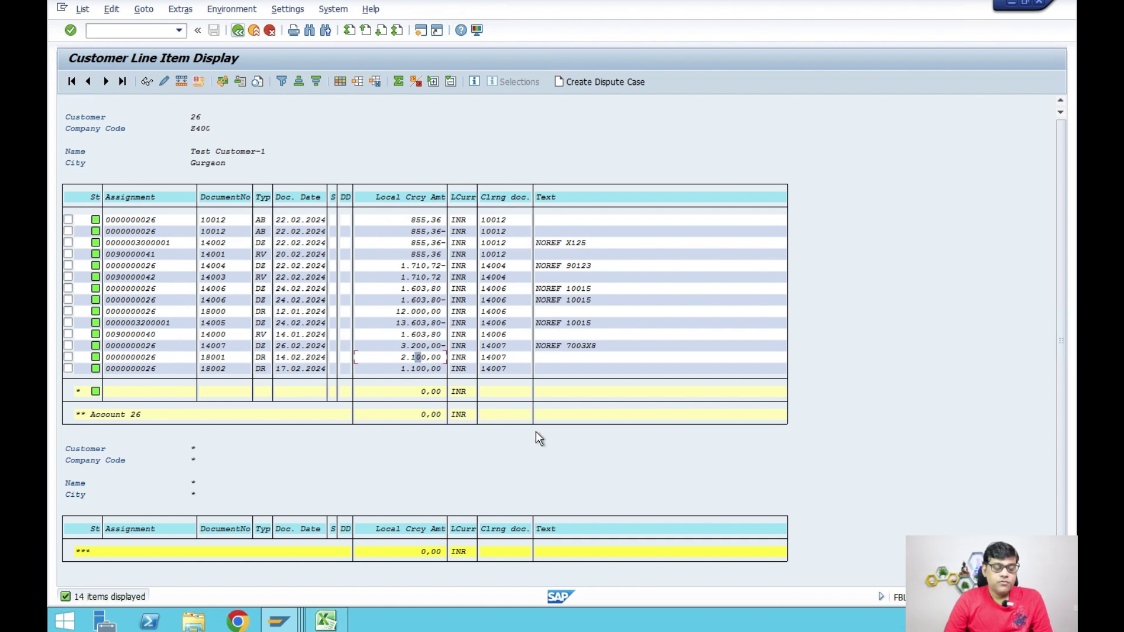
left_click(212, 358)
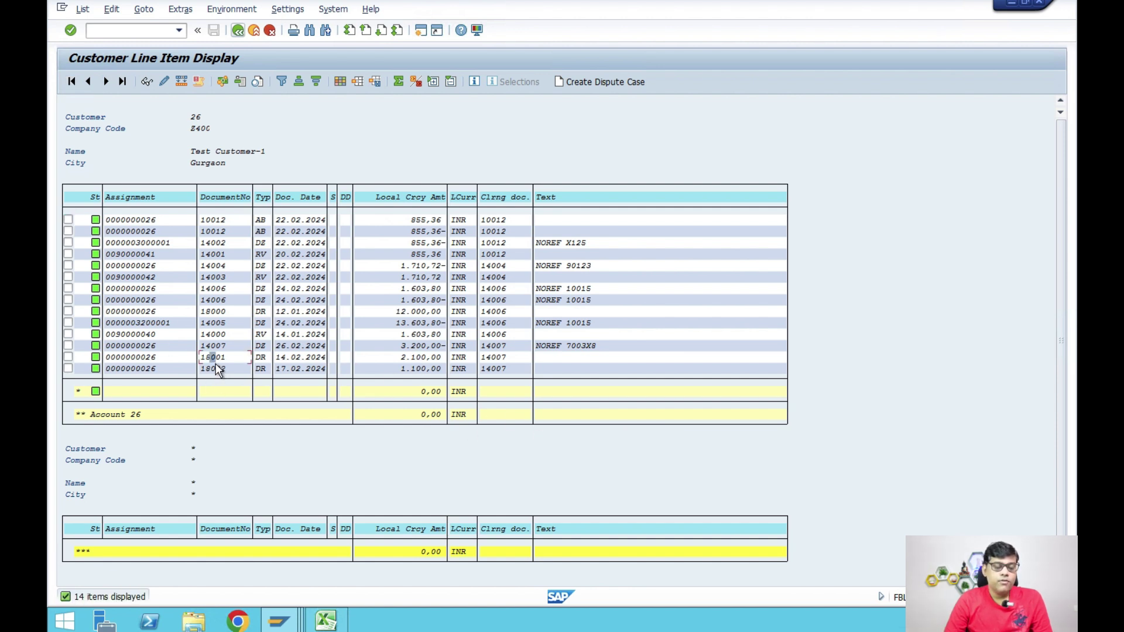
left_click(213, 370)
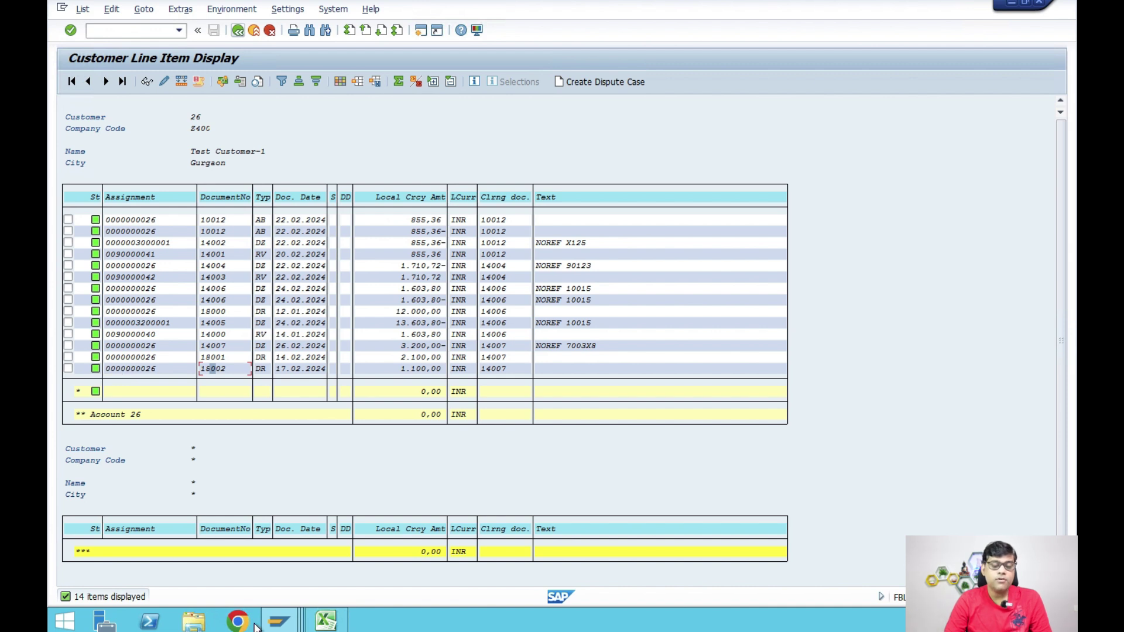
mouse_move(279, 620)
left_click(580, 533)
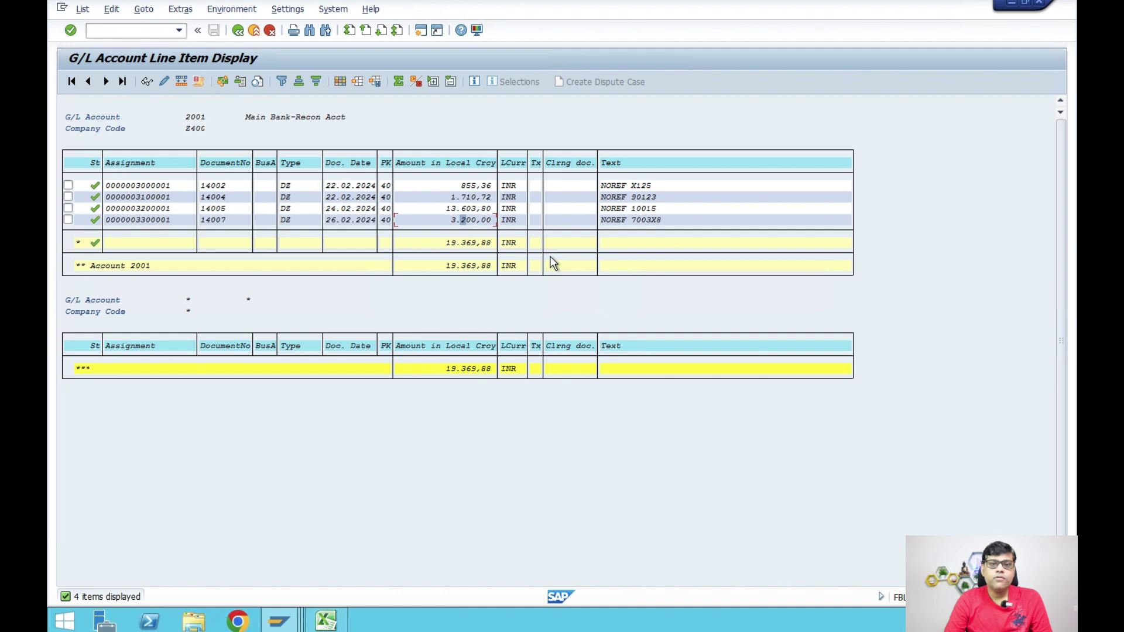
left_click(217, 221)
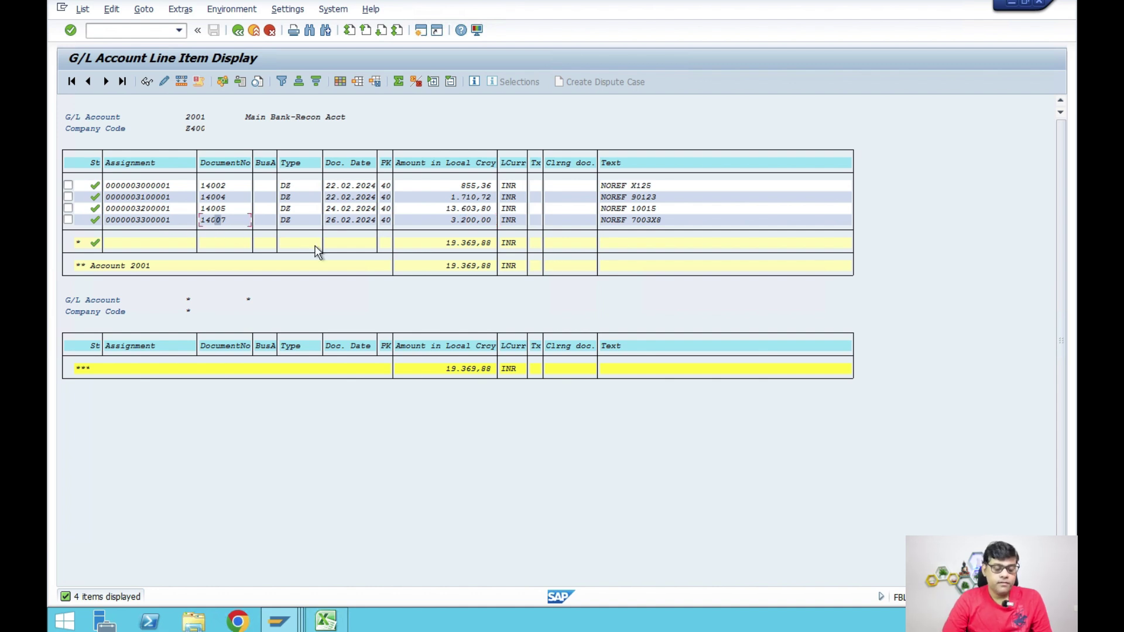
left_click(279, 621)
left_click(316, 538)
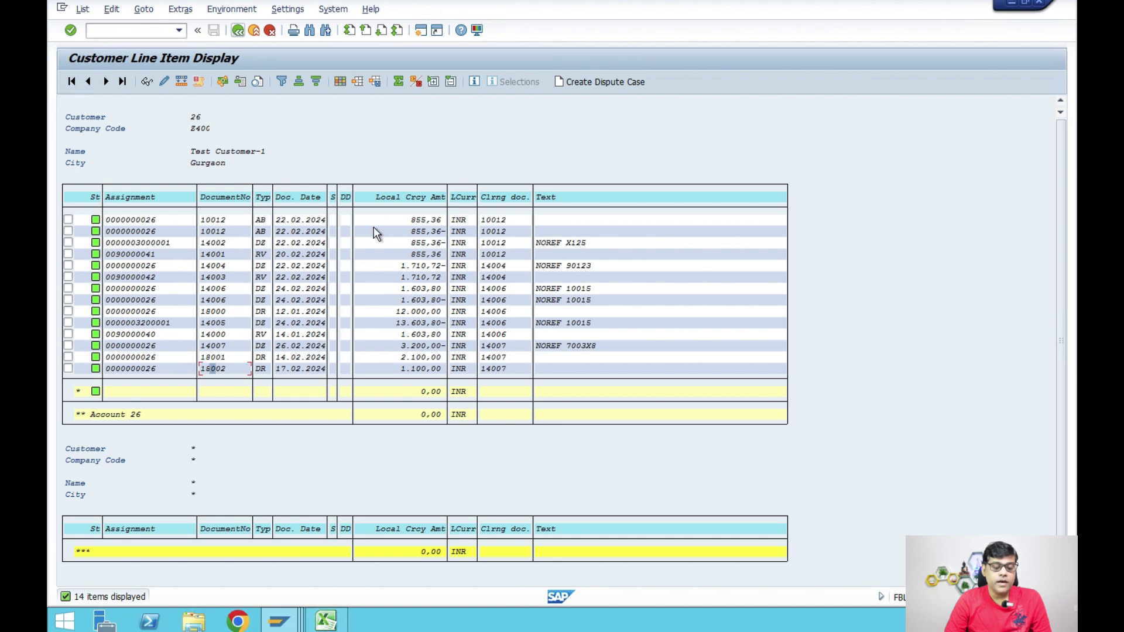
left_click(223, 369)
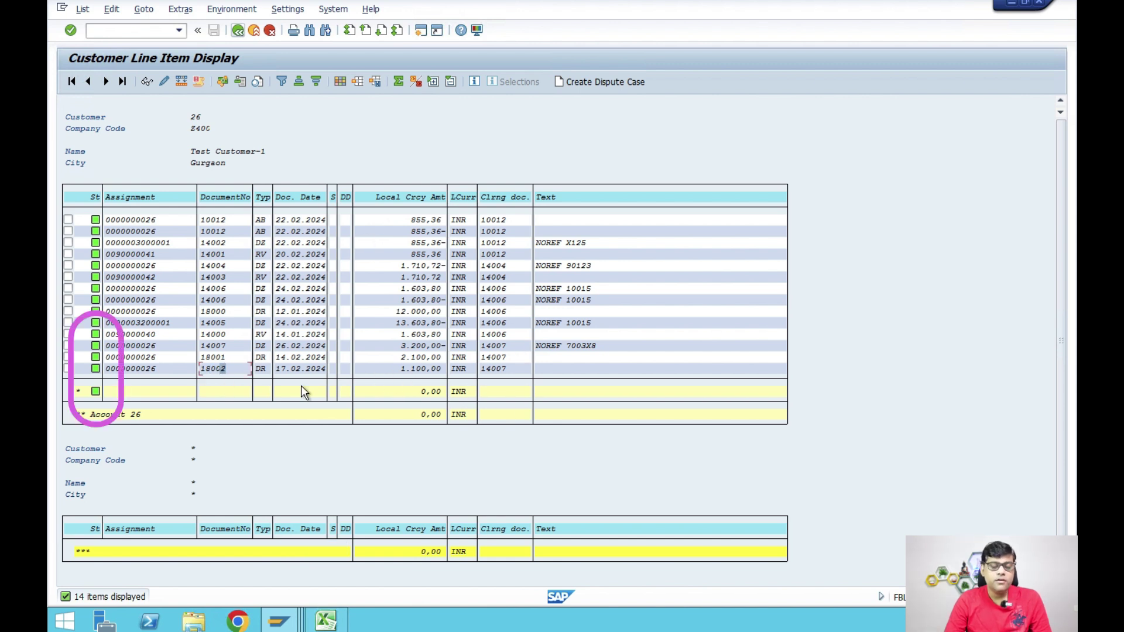
left_click(507, 356)
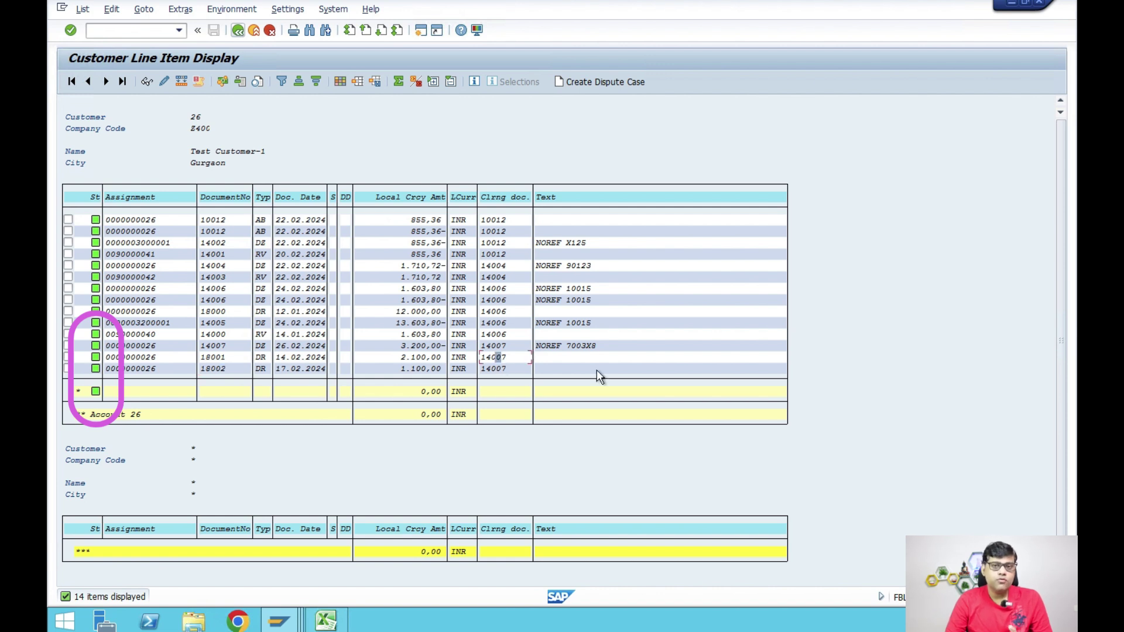